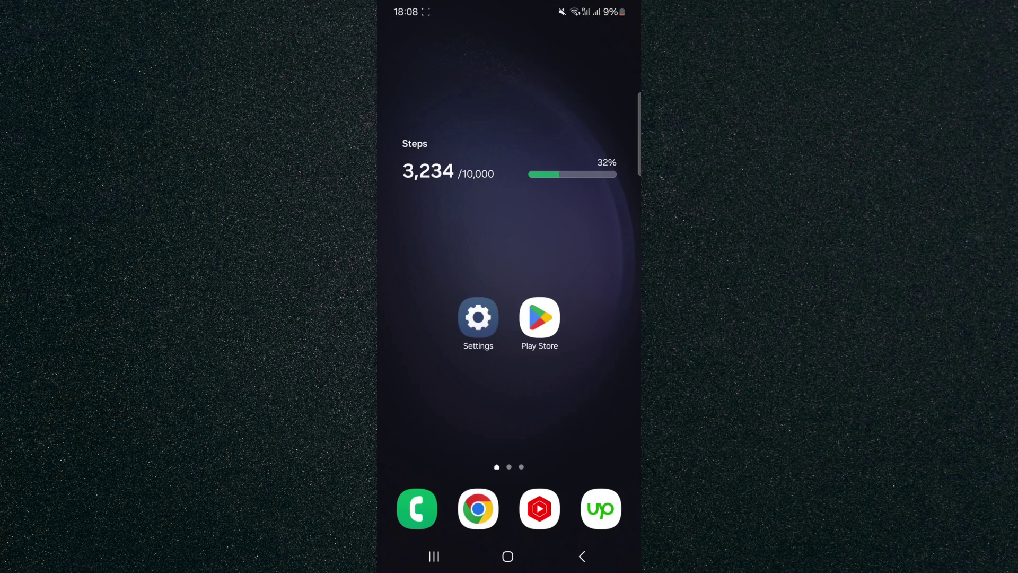
Step: Open the DevCheck Device & System Info listing in Google Play Store
click(540, 317)
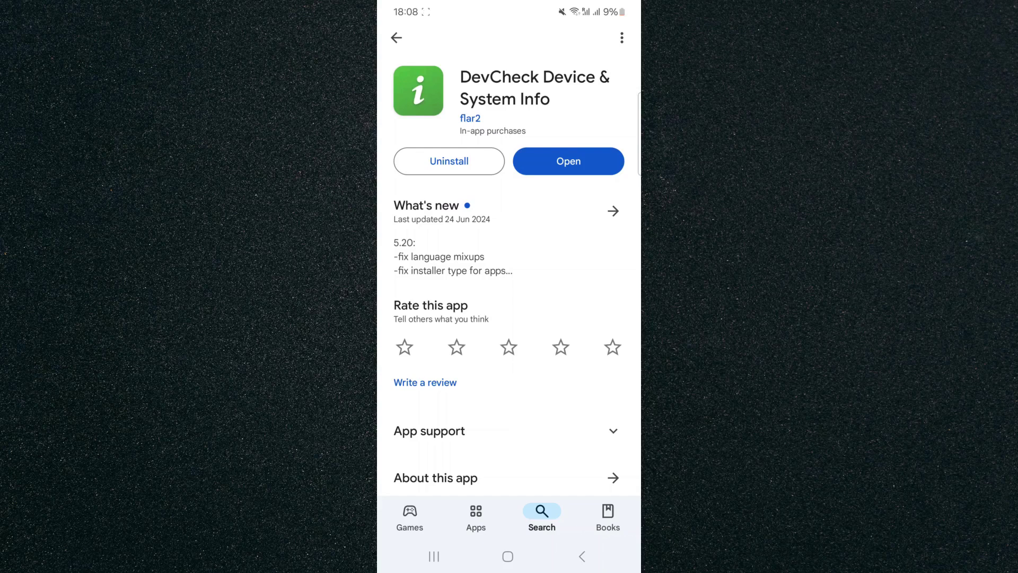
Step: Launch the installed DevCheck app from its Play Store listing
click(568, 161)
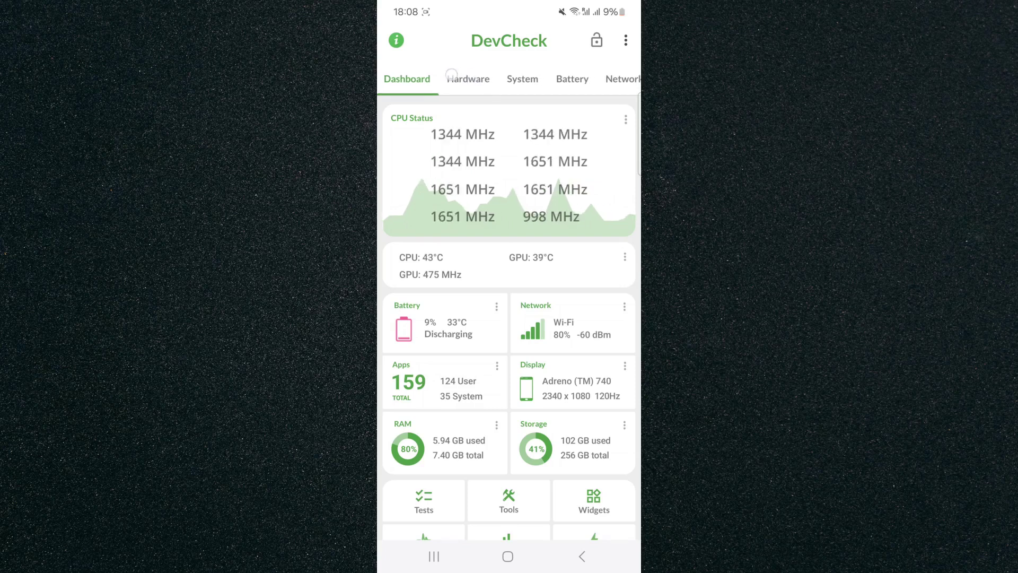
drag(478, 79, 455, 79)
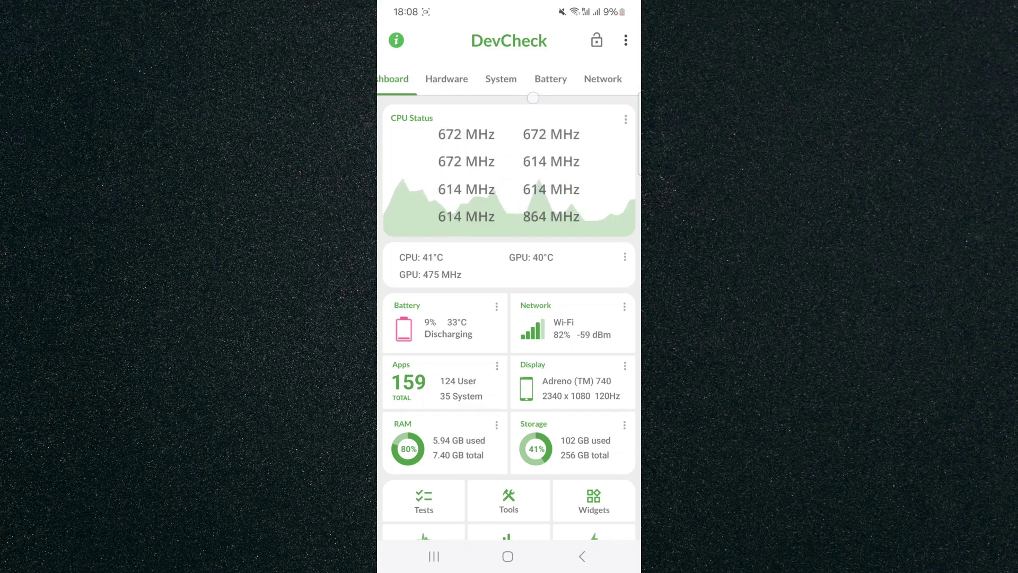
drag(604, 199, 509, 199)
drag(588, 79, 446, 79)
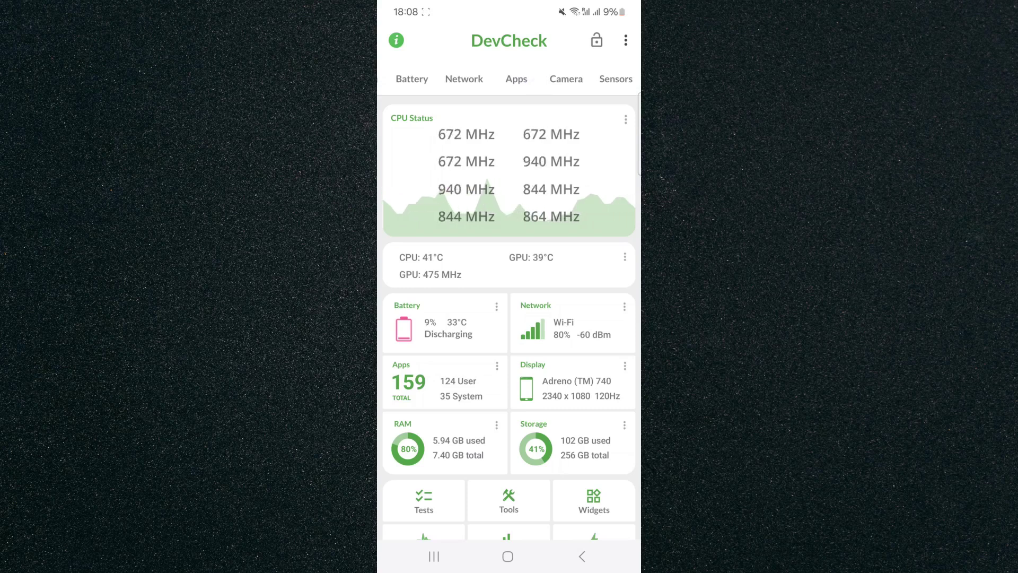
Step: Show the Sensors tab and open the Proximity sensor's details
click(616, 79)
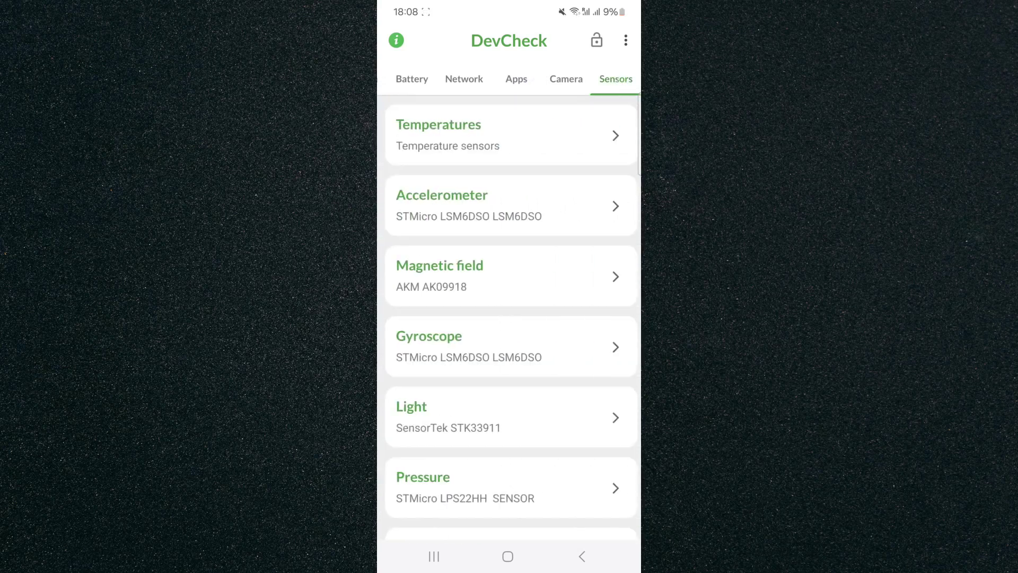
drag(577, 457, 586, 217)
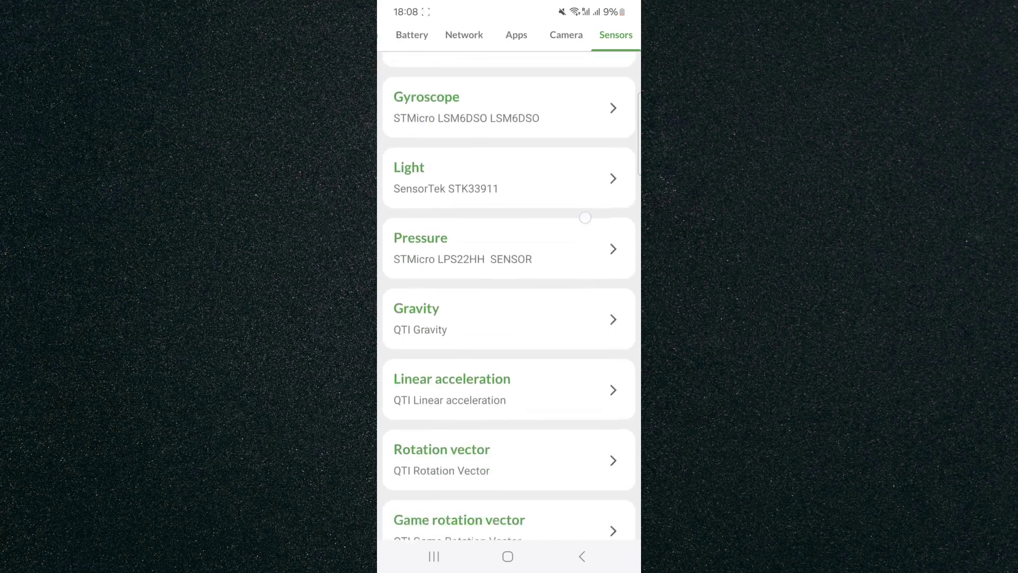
scroll(586, 217, down, 10)
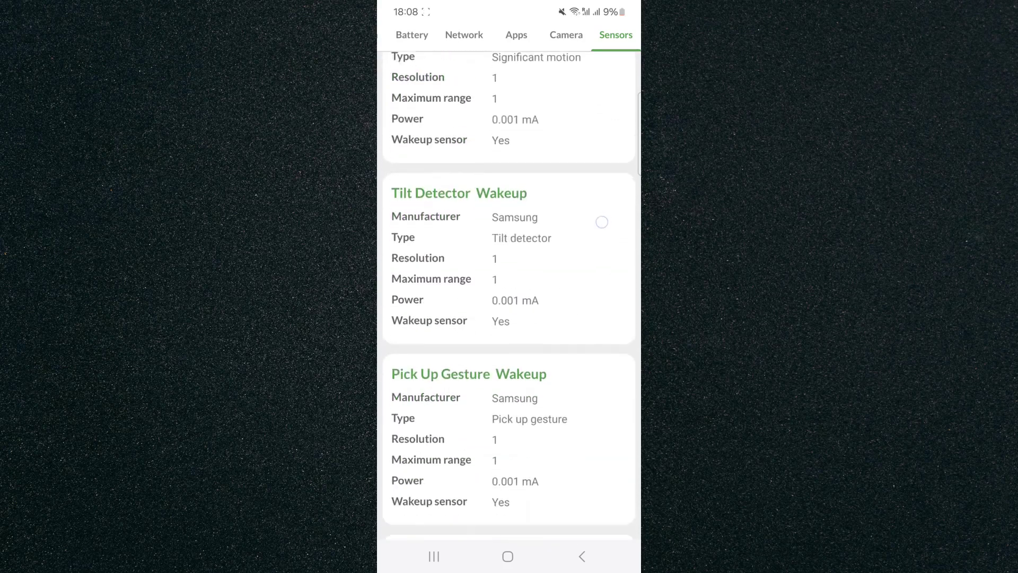
drag(580, 181, 545, 374)
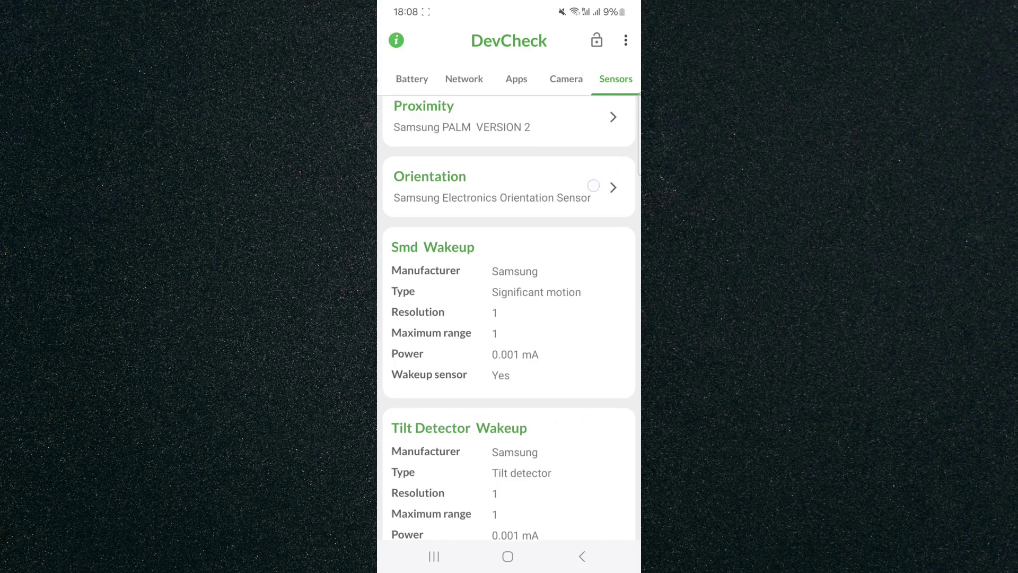
click(509, 296)
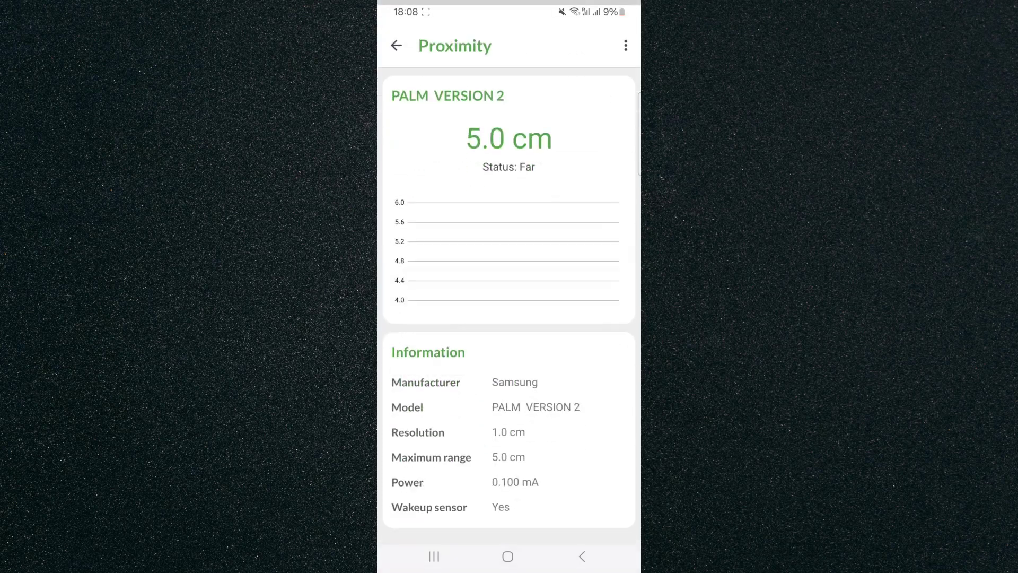
Step: Go back from Proximity details to the DevCheck Sensors list
click(585, 556)
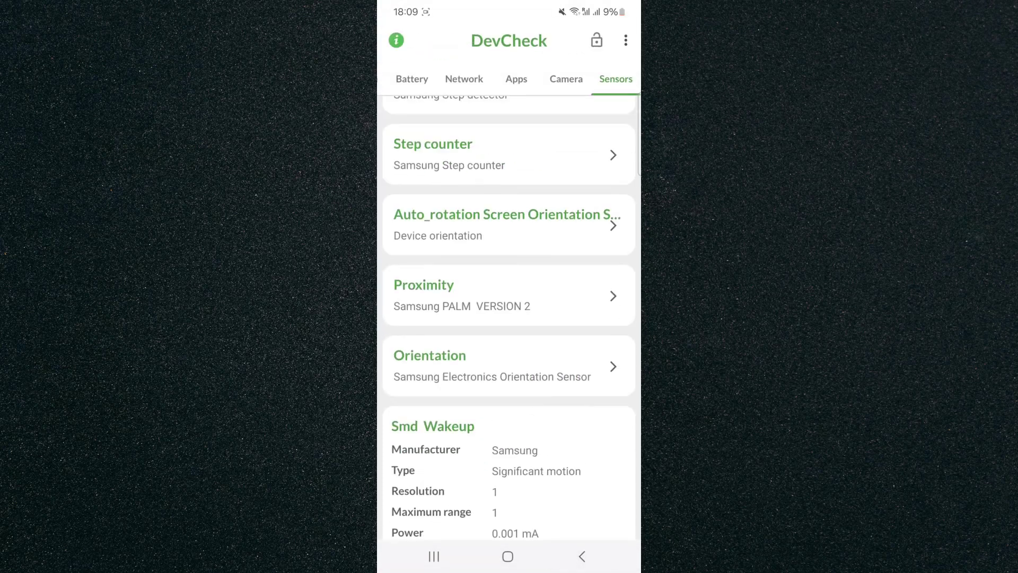